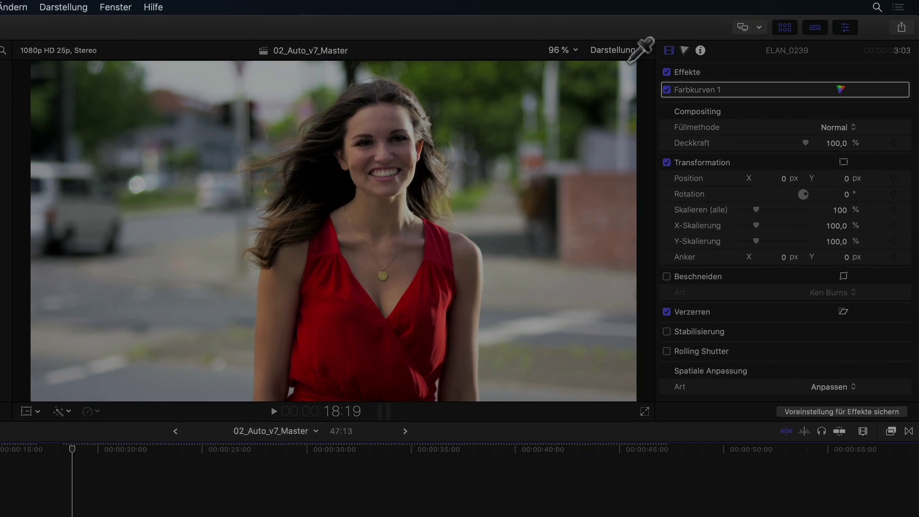
Open the viewer's Darstellung menu to the Eigene Überlagerung auswählen submenu
left_click(622, 50)
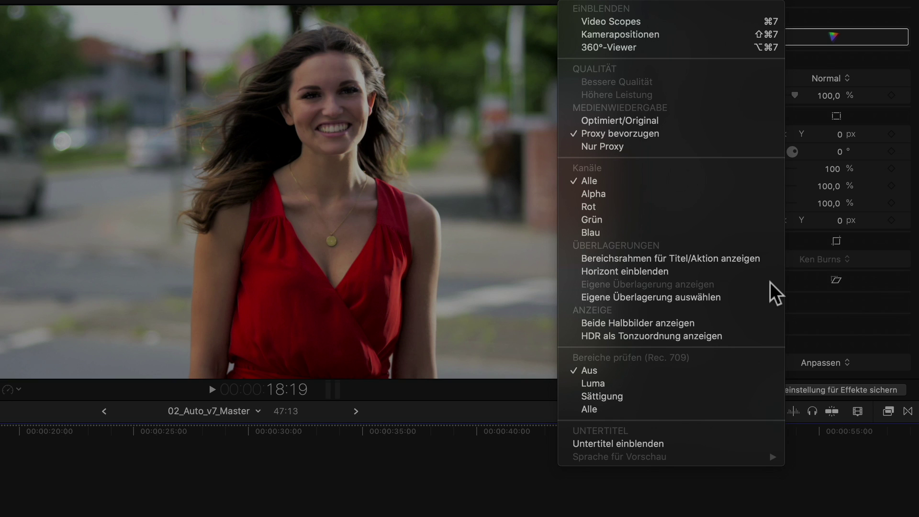
mouse_move(740, 294)
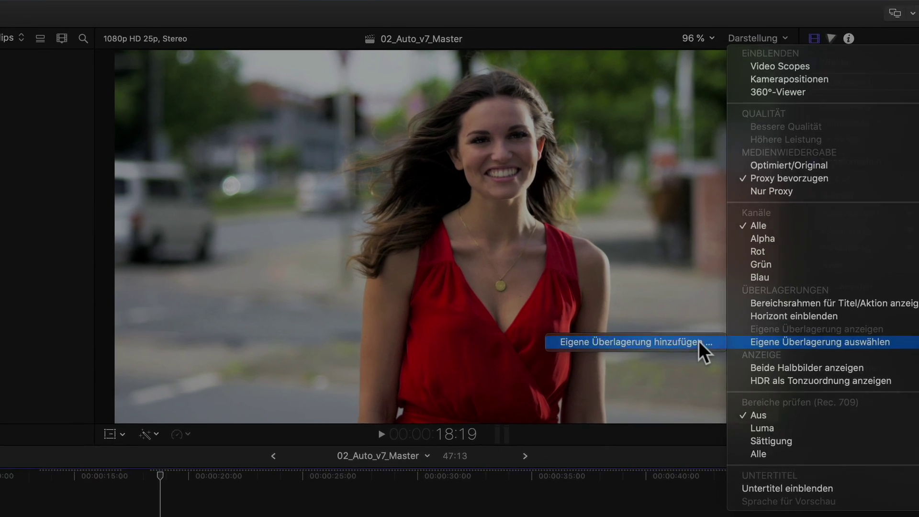
Add a custom overlay and preview the AR Overlays masks, from 1.00 Square to 3.0 Super Wide
left_click(532, 296)
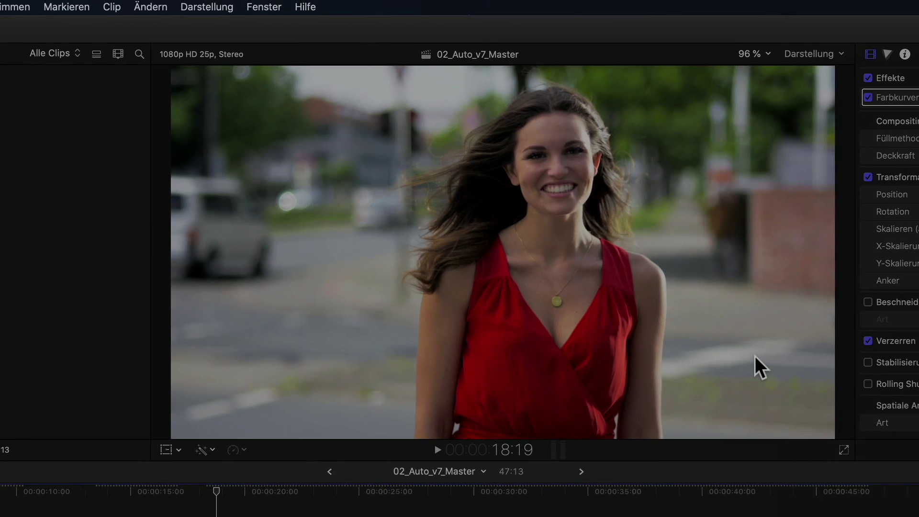
left_click(235, 230)
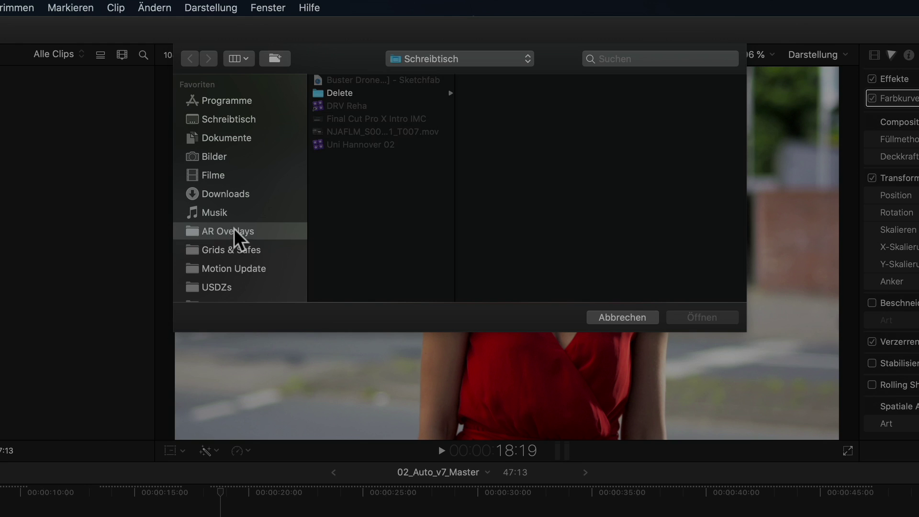
mouse_move(381, 332)
left_mouse_down()
mouse_move(382, 363)
mouse_move(382, 328)
left_mouse_up()
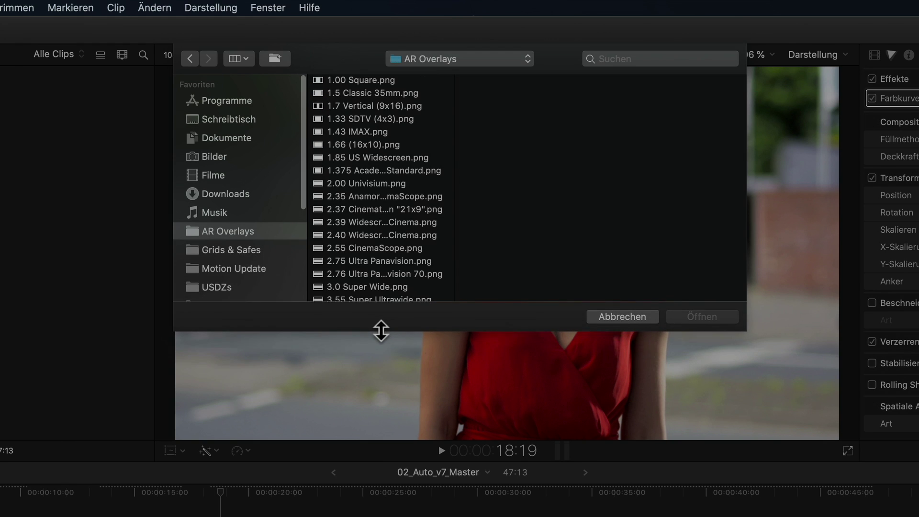
left_click(361, 79)
left_click(360, 140)
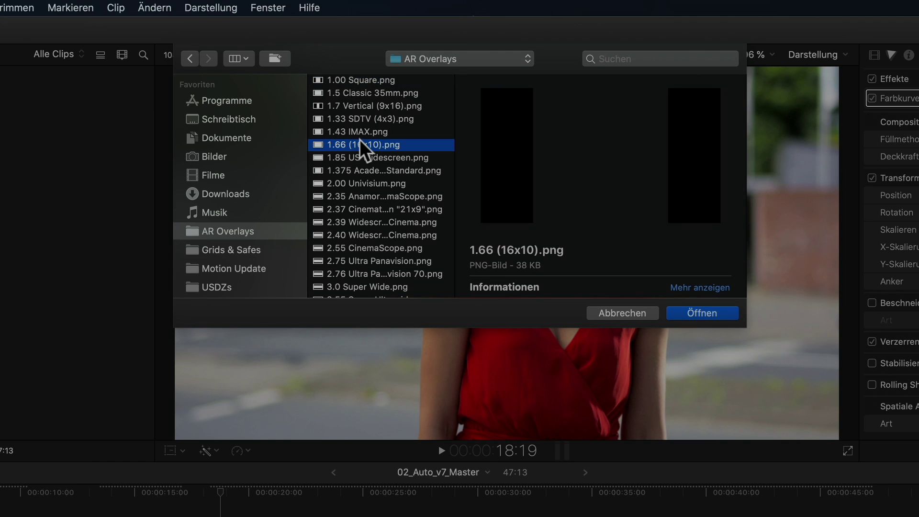
left_click(362, 194)
left_click(368, 247)
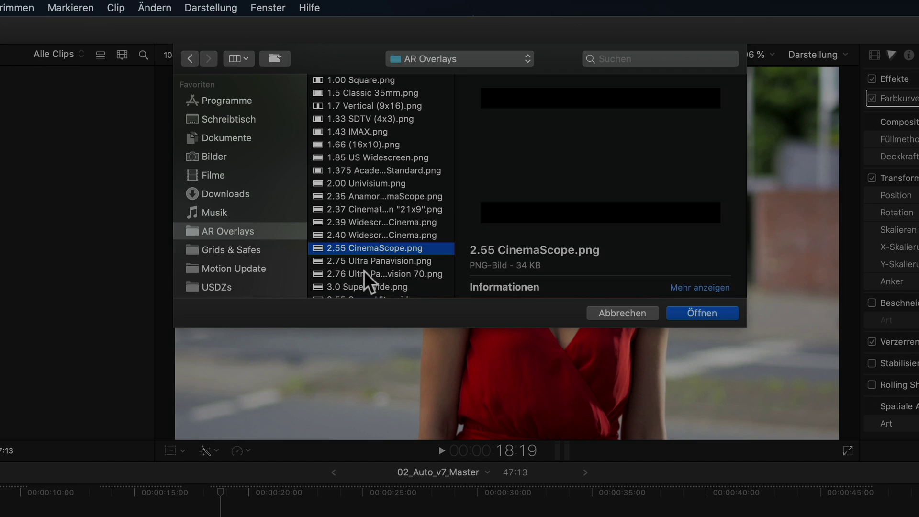
left_click(363, 271)
left_click(366, 285)
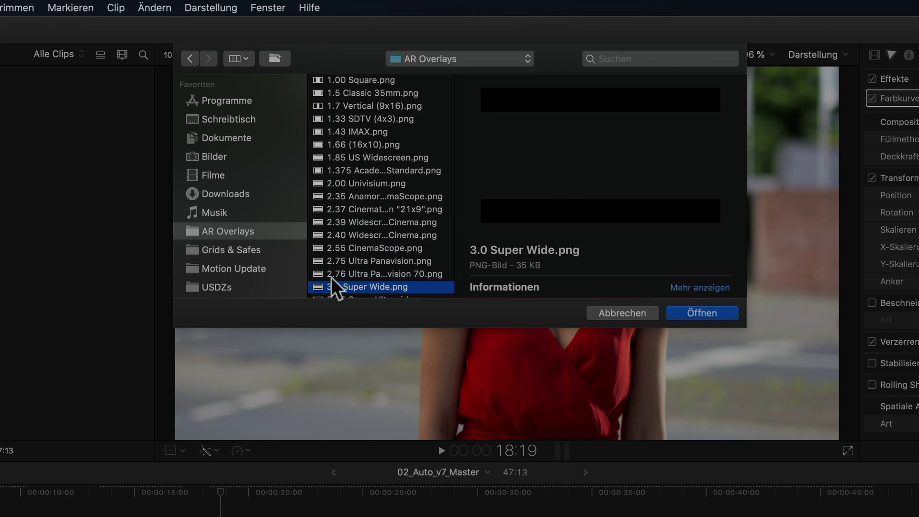
Preview the Grids & Safes overlays: 3rds Vertical, AR Grid, Grid 4x4 Vertical, Grid 6x4, IGTV Safe Simple
left_click(246, 251)
left_click(358, 82)
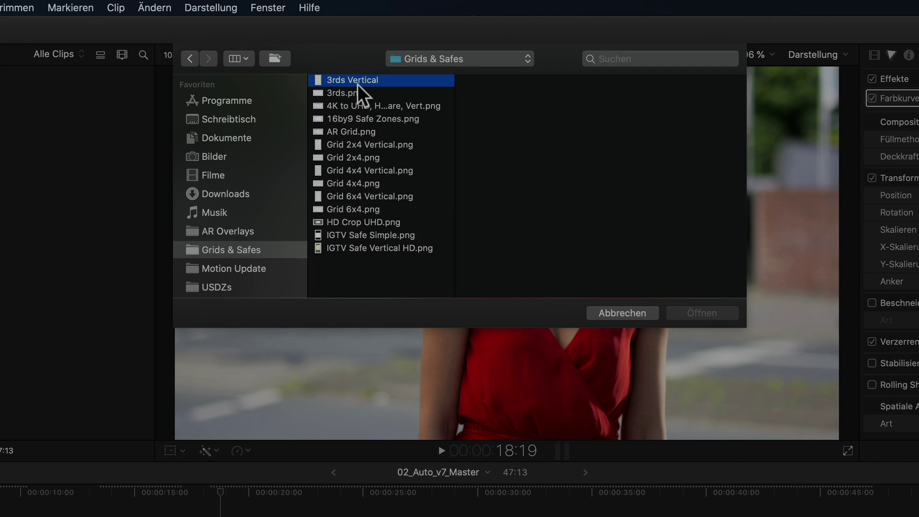
left_click(355, 132)
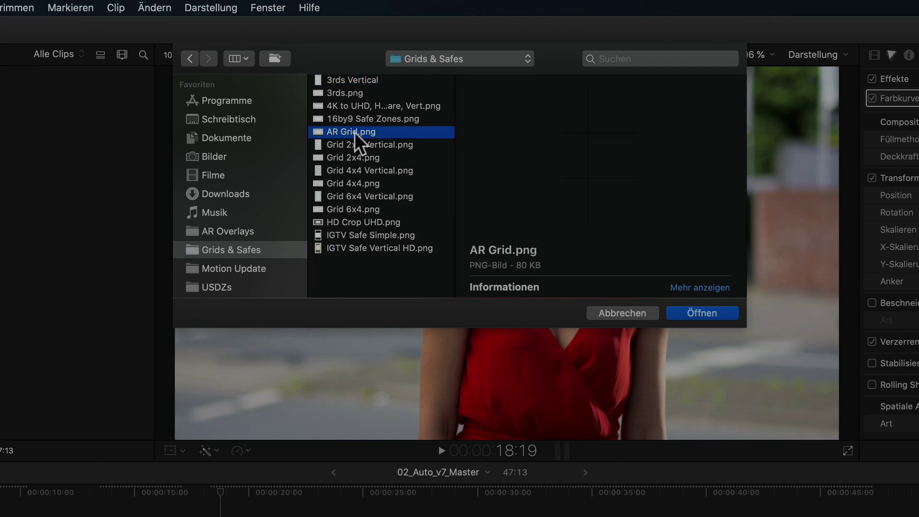
left_click(355, 170)
left_click(354, 203)
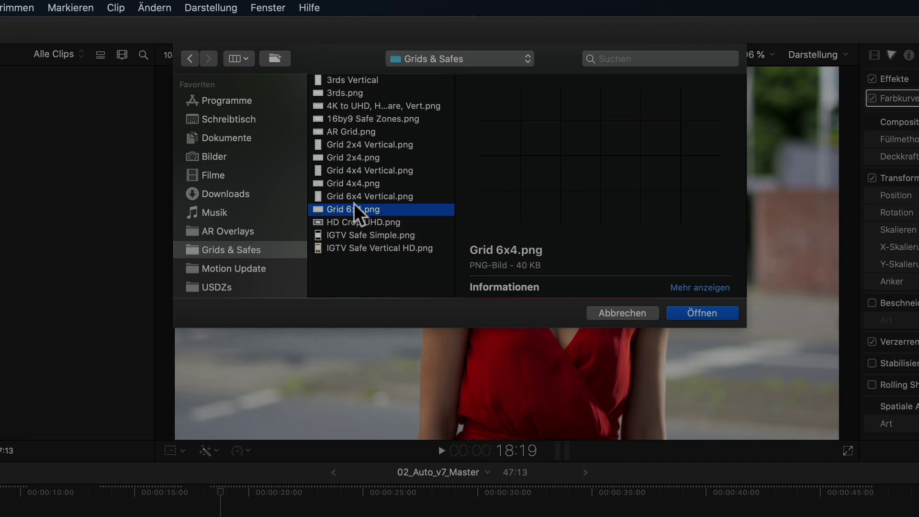
left_click(370, 236)
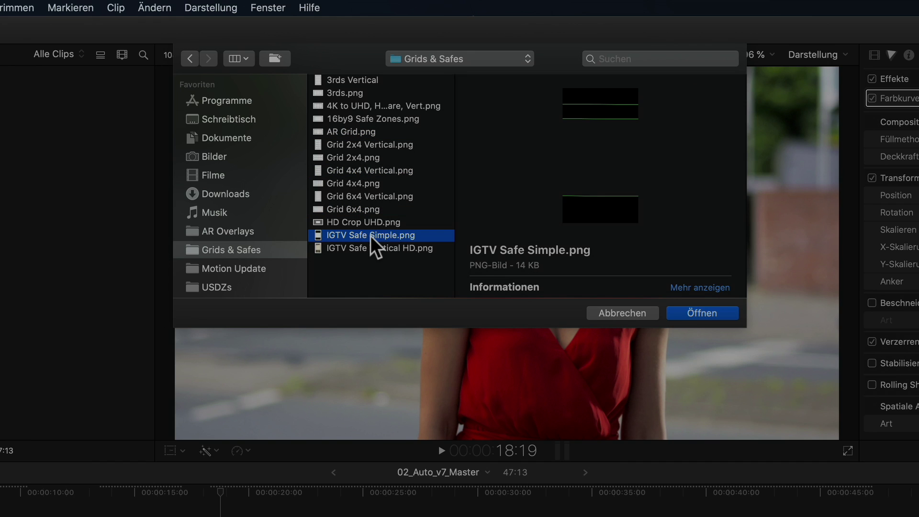
Load 1.00 Square.png from AR Overlays as the custom viewer overlay
left_click(252, 231)
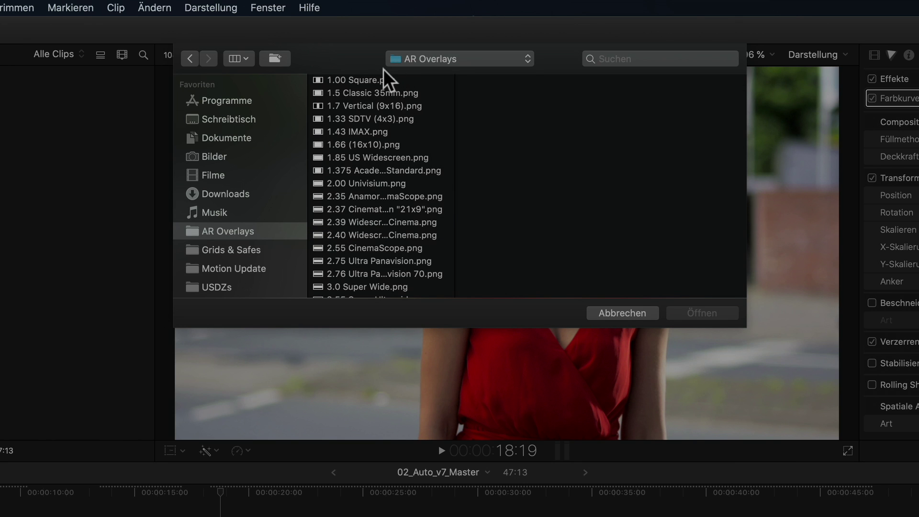
left_click(372, 79)
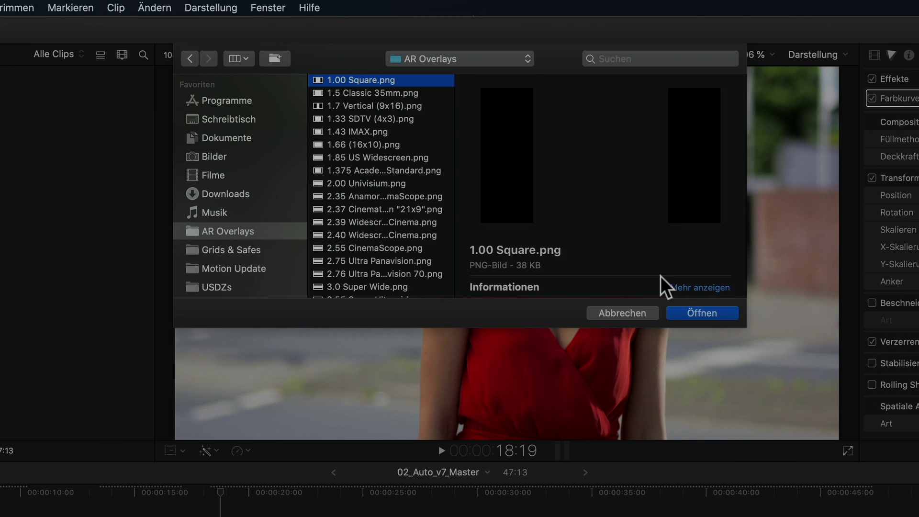
left_click(694, 311)
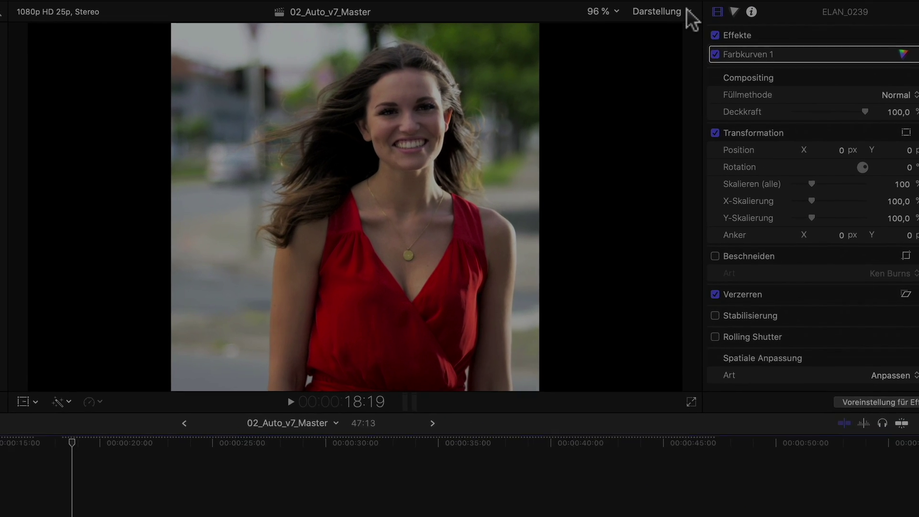
Set the square overlay's opacity to 50%, then raise it to 75%
left_click(688, 11)
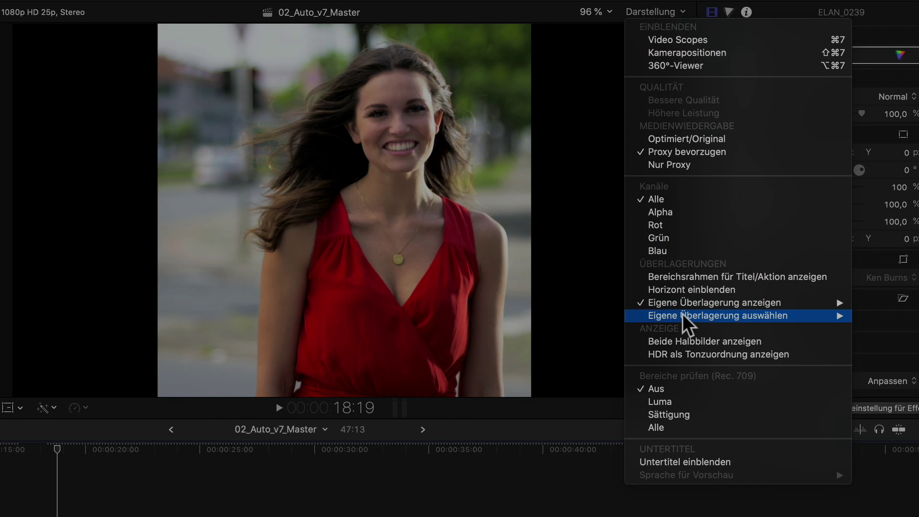
mouse_move(688, 305)
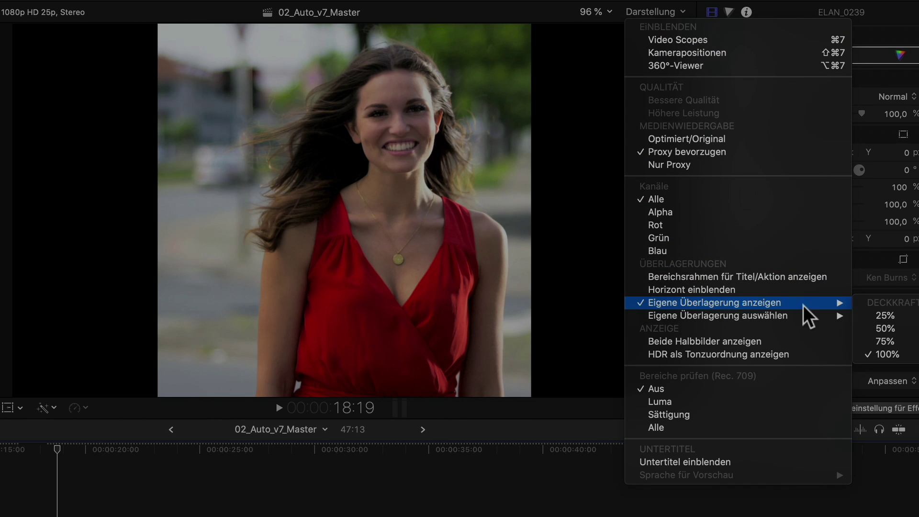
left_click(891, 326)
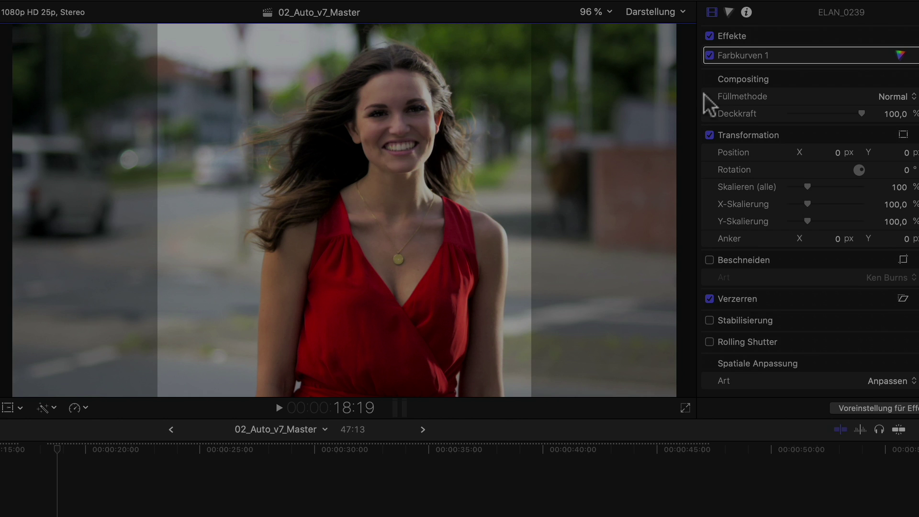
left_click(671, 8)
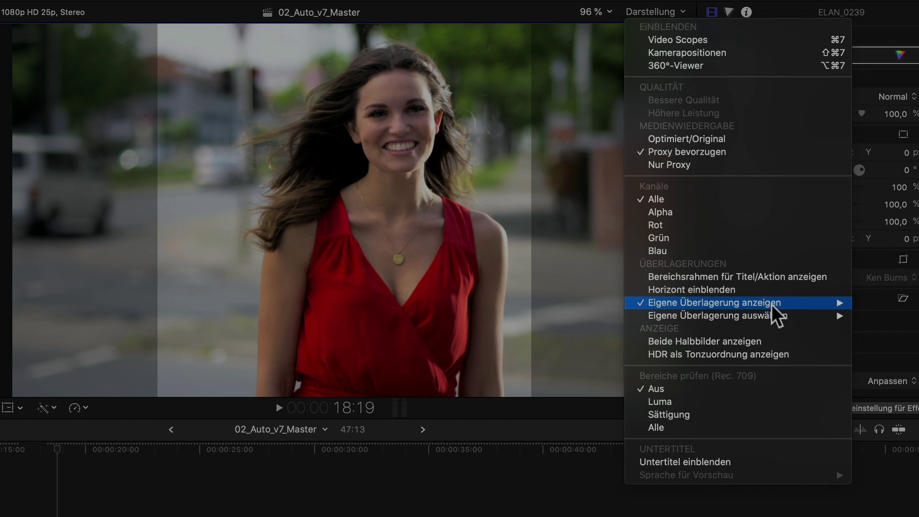
mouse_move(772, 304)
left_click(872, 337)
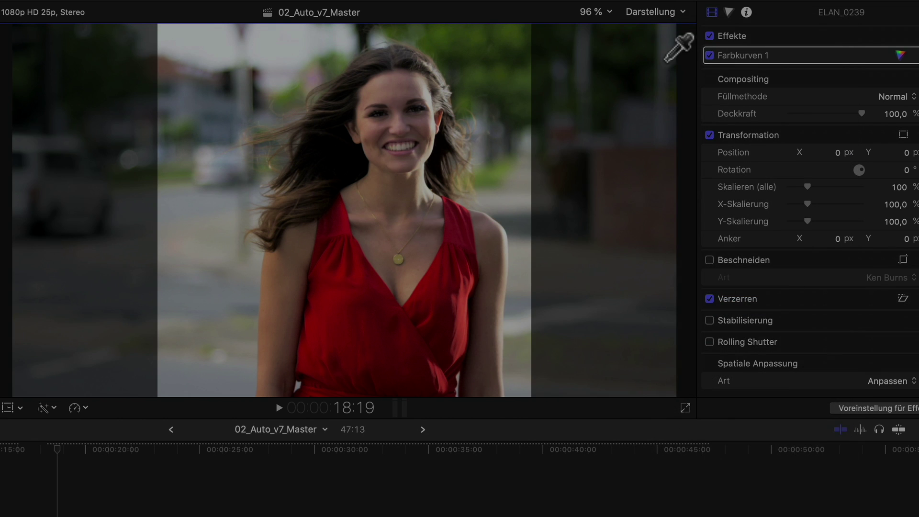
left_click(657, 14)
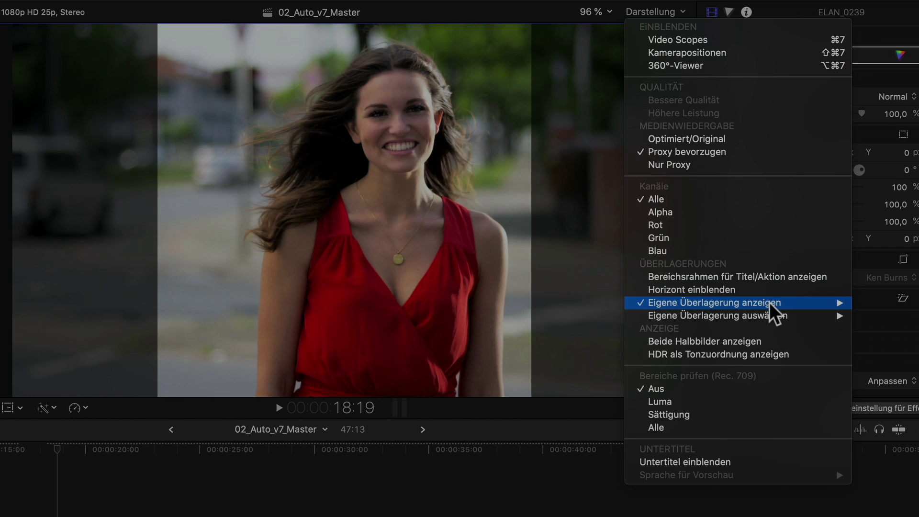
Show the overlay at 100% opacity and switch to the QUADRATISCH 720 project
mouse_move(769, 302)
left_click(877, 351)
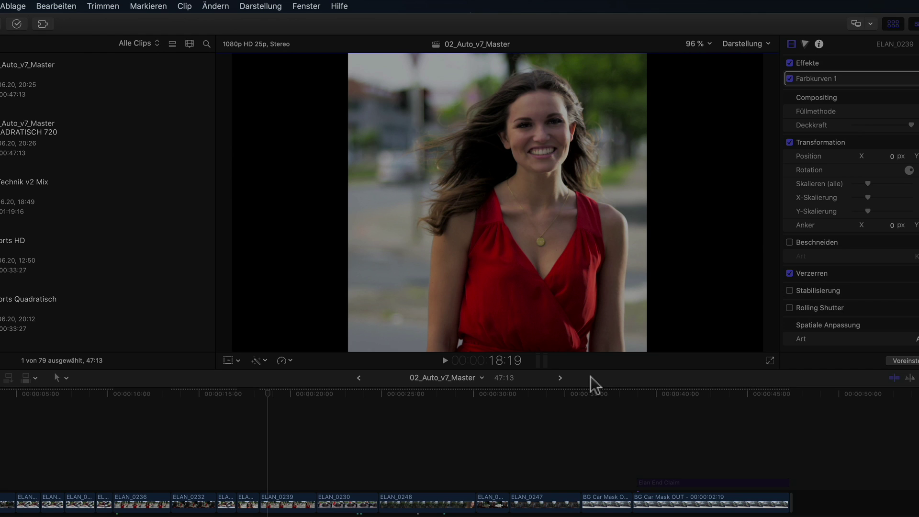
left_click(561, 377)
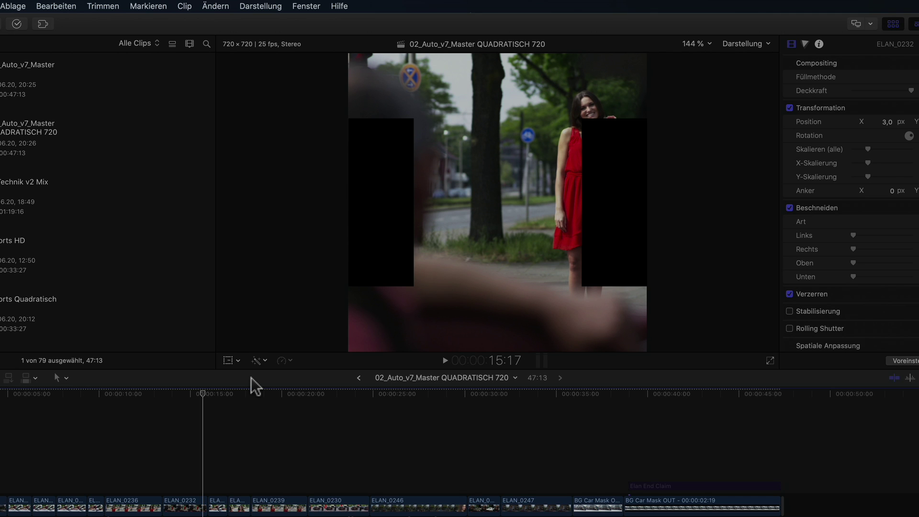
Return to 02_Auto_v7_Master and move the playhead to 19:19
left_click(357, 379)
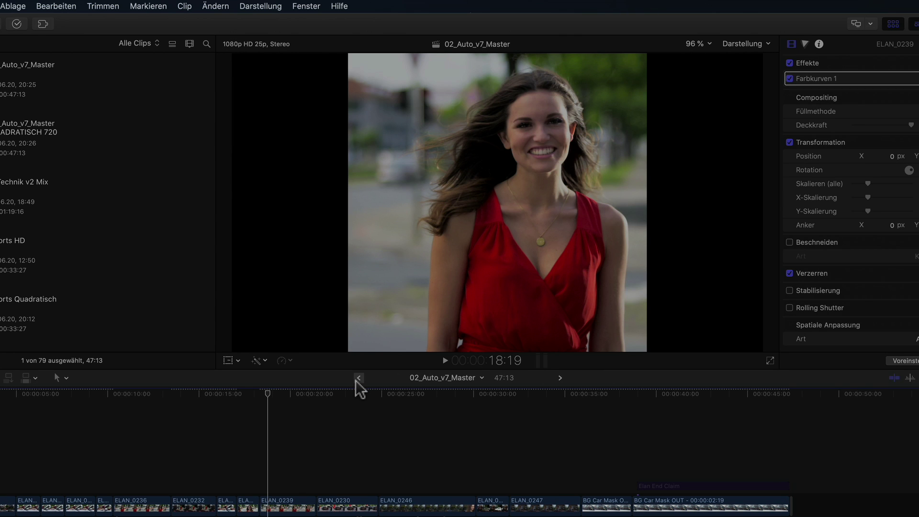
left_click(286, 413)
scroll(286, 413, "left", 2)
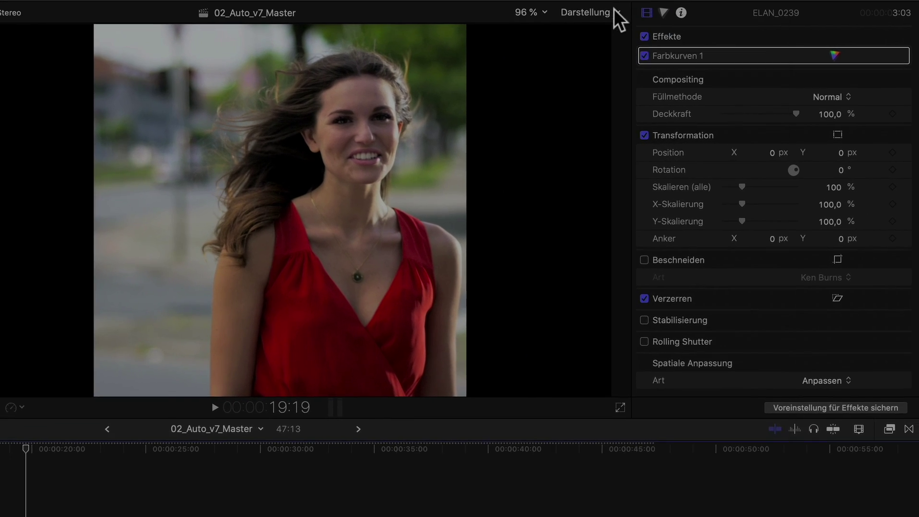
Reveal the custom overlay in Finder and move the Custom Overlays window aside
left_click(614, 10)
mouse_move(625, 301)
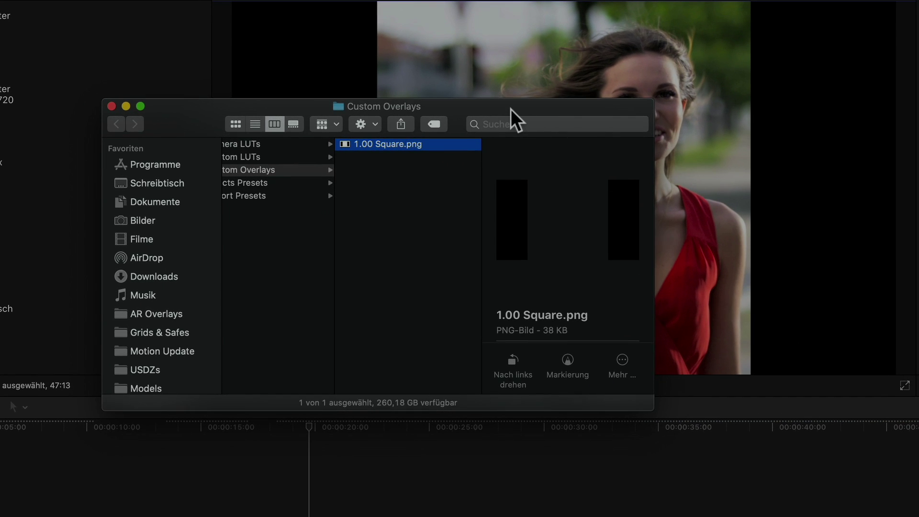
left_click_drag(510, 110, 600, 111)
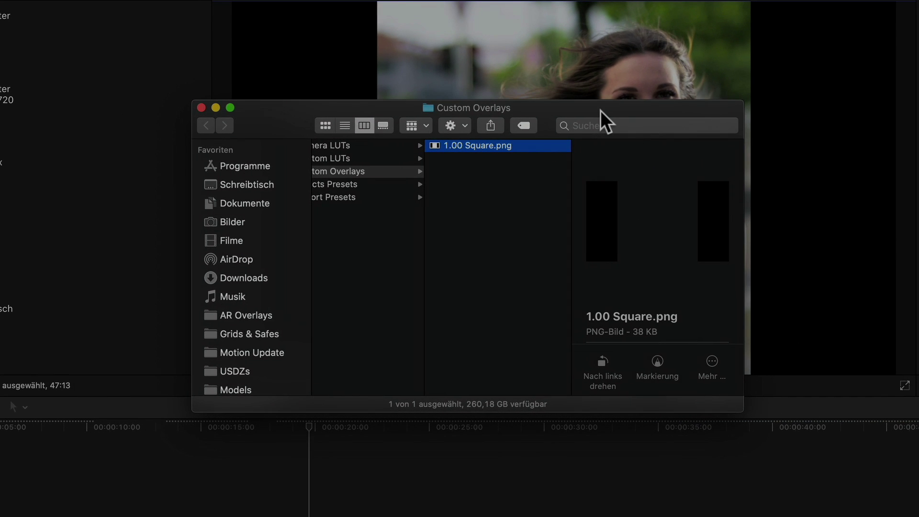
scroll(394, 230, "left", 10)
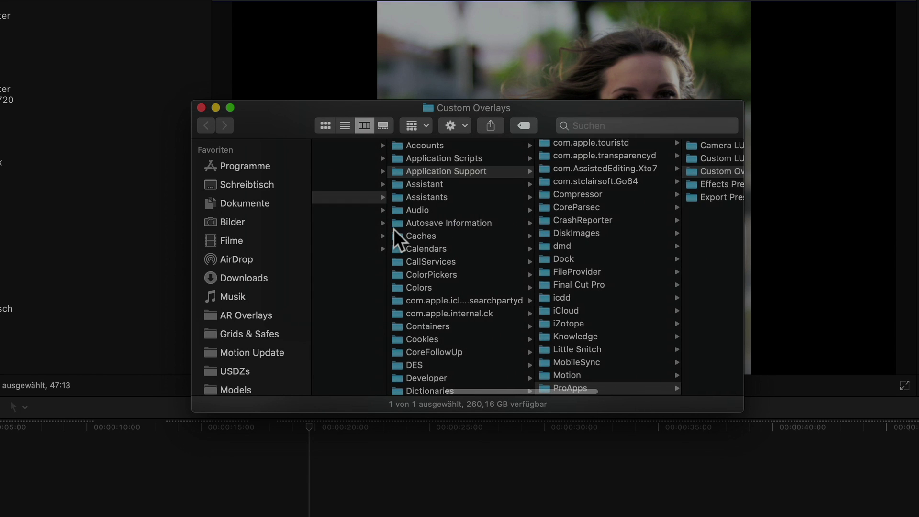
scroll(393, 229, "left", 3)
scroll(394, 229, "left", 5)
scroll(393, 229, "right", 5)
scroll(393, 229, "right", 4)
scroll(393, 229, "right", 4)
scroll(393, 228, "right", 4)
scroll(394, 229, "right", 4)
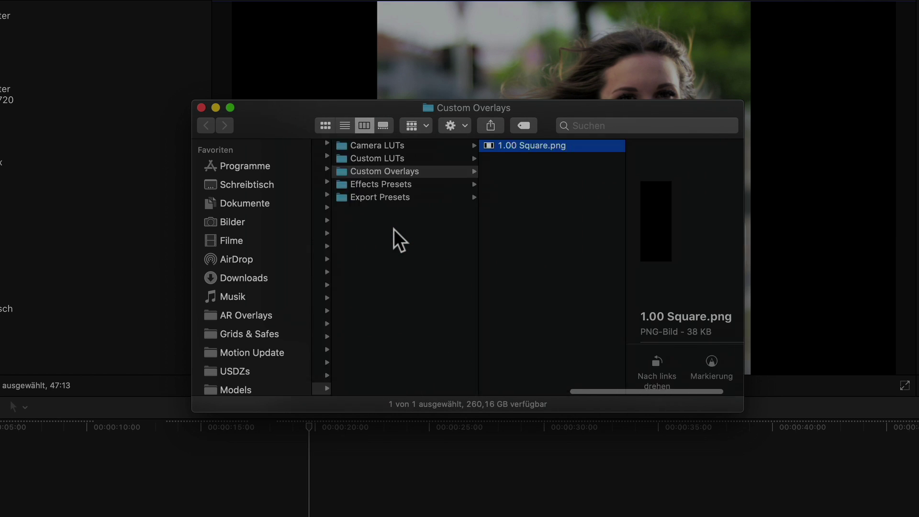
Copy all the overlay files from Grids & Safes into the Custom Overlays folder
left_click(246, 334, "super")
key("super+a")
left_click_drag(354, 328, 638, 245)
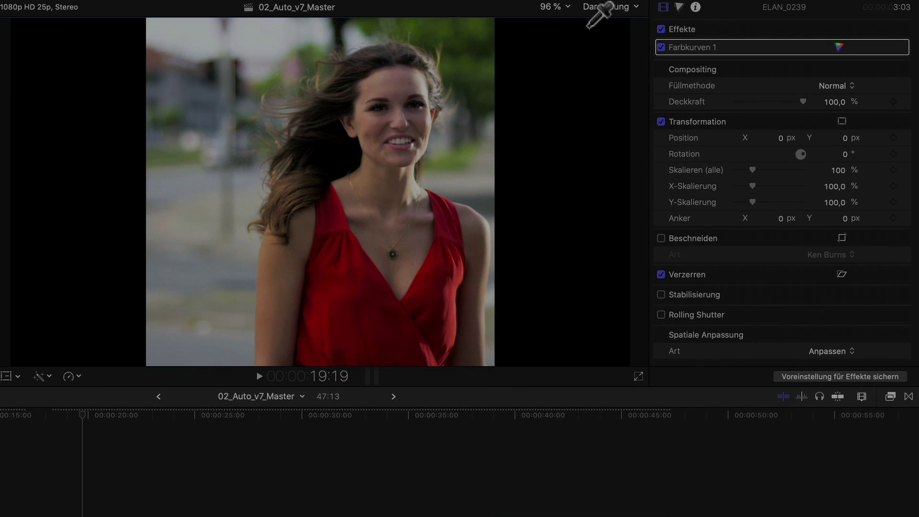
Show the AR Grid overlay on the viewer
left_click(628, 6)
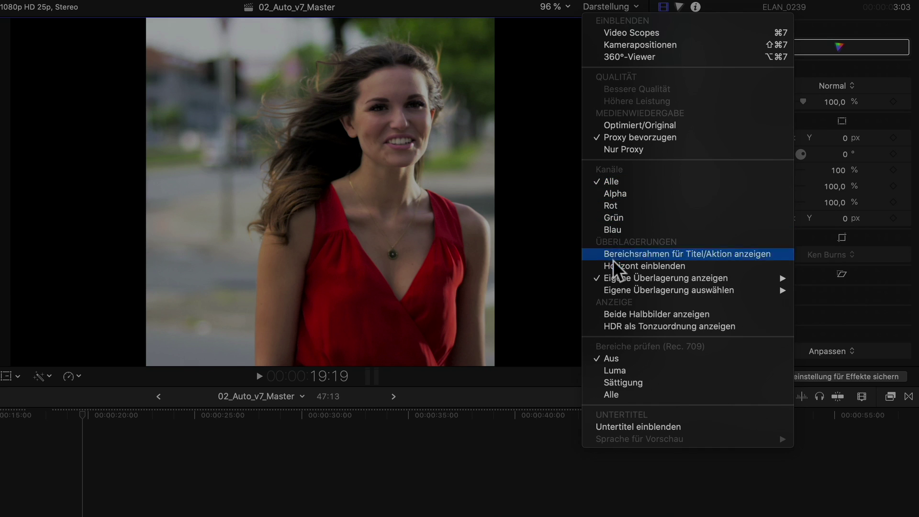
mouse_move(614, 291)
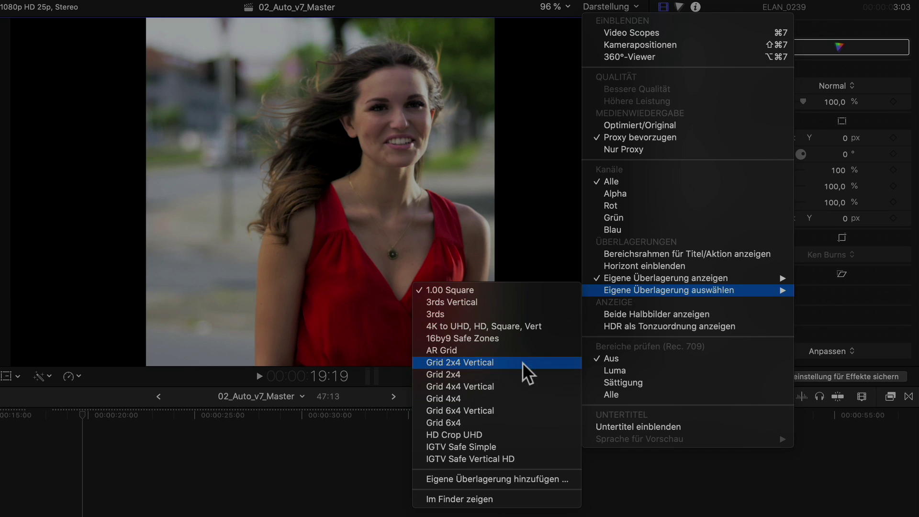
left_click(520, 349)
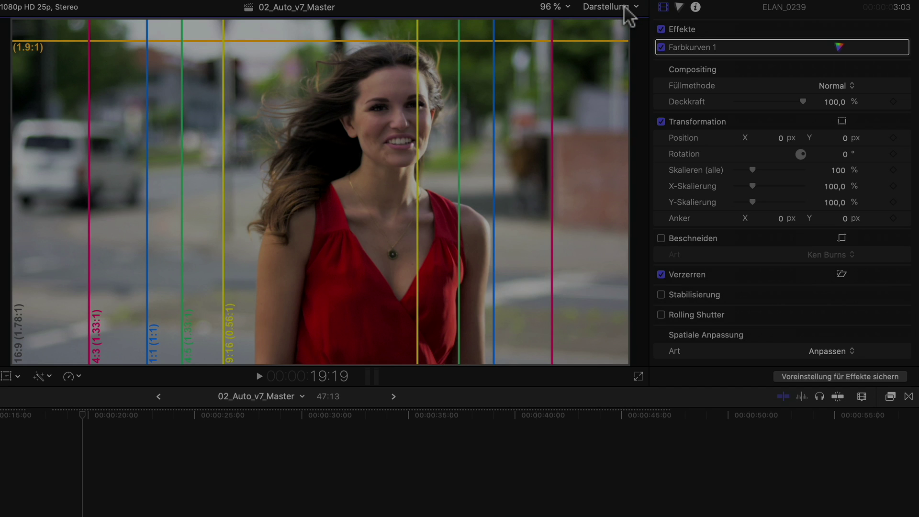
Switch the overlay to IGTV Safe Vertical HD and open the QUADRATISCH 720 project
left_click(605, 6)
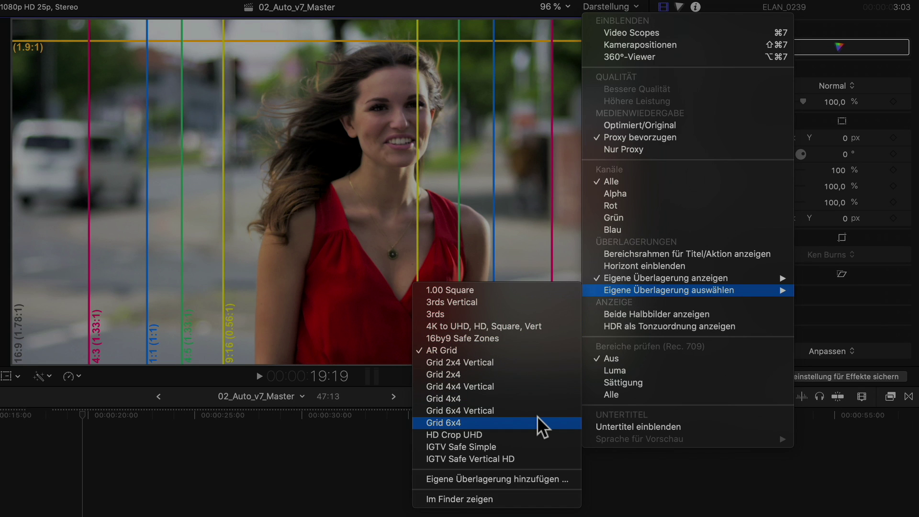
left_click(530, 460)
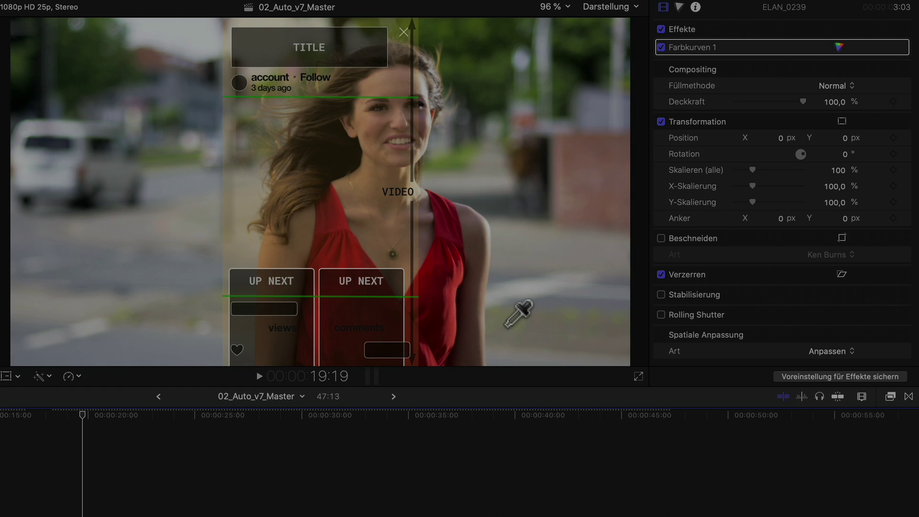
left_click(394, 396)
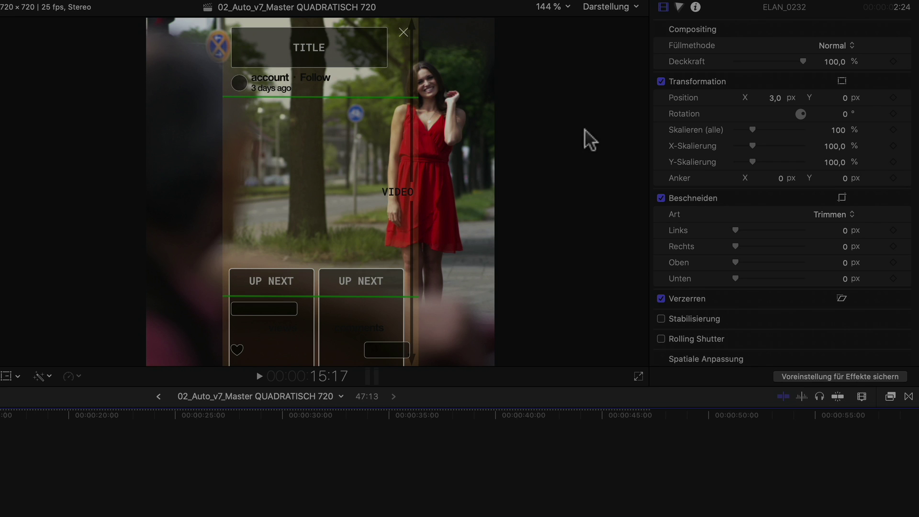
Switch the viewer overlay to Grid 6x4 and return to 02_Auto_v7_Master
left_click(619, 7)
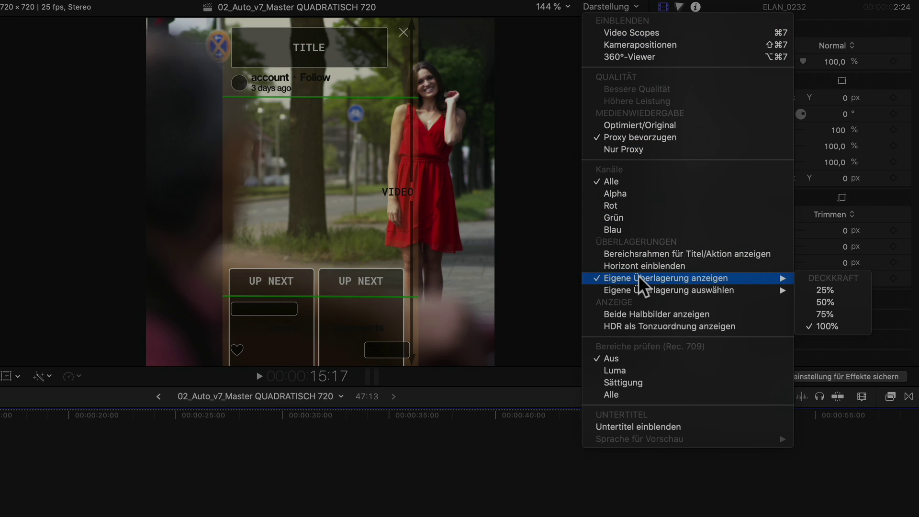
mouse_move(636, 285)
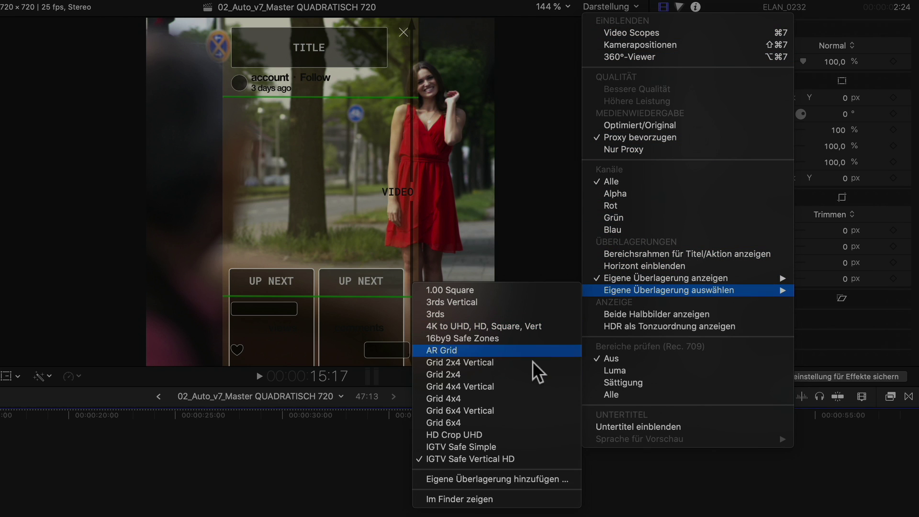
left_click(503, 417)
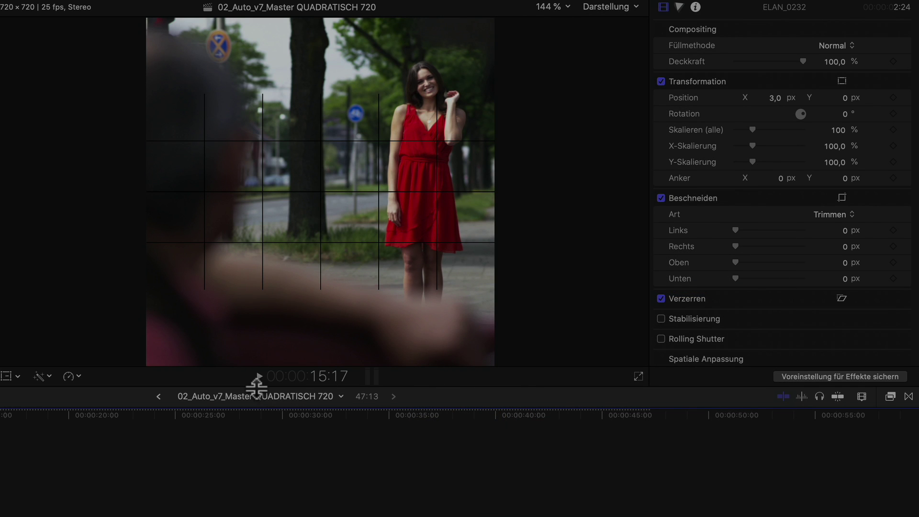
left_click(159, 396)
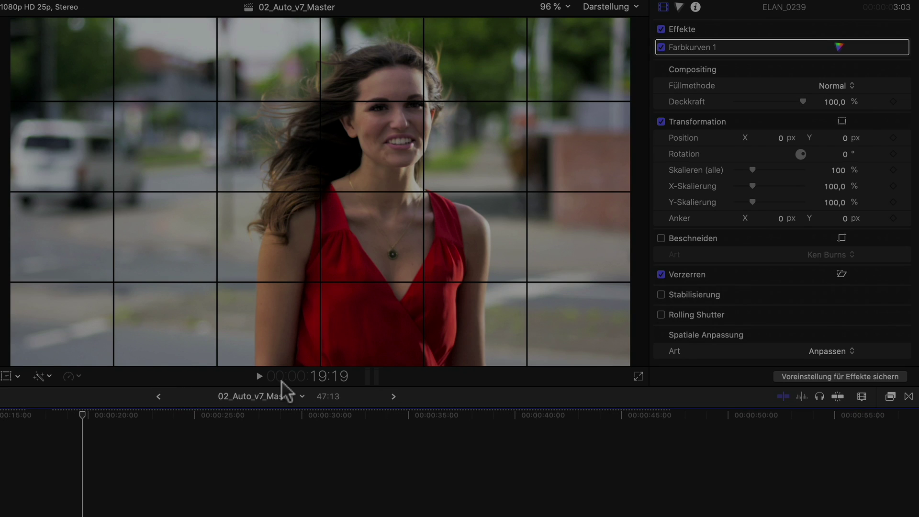
Check the Darstellung menu and close it, keeping the Grid 6x4 overlay
left_click(622, 6)
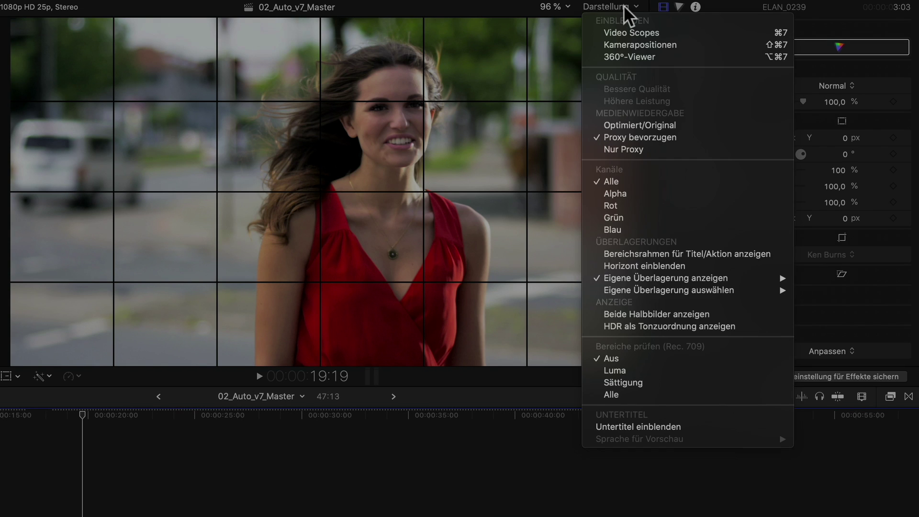
mouse_move(628, 289)
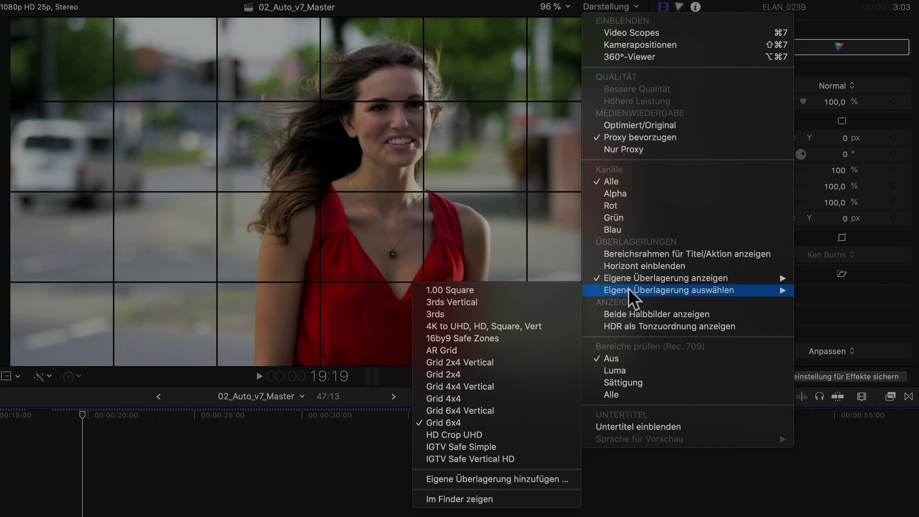
left_click(445, 392)
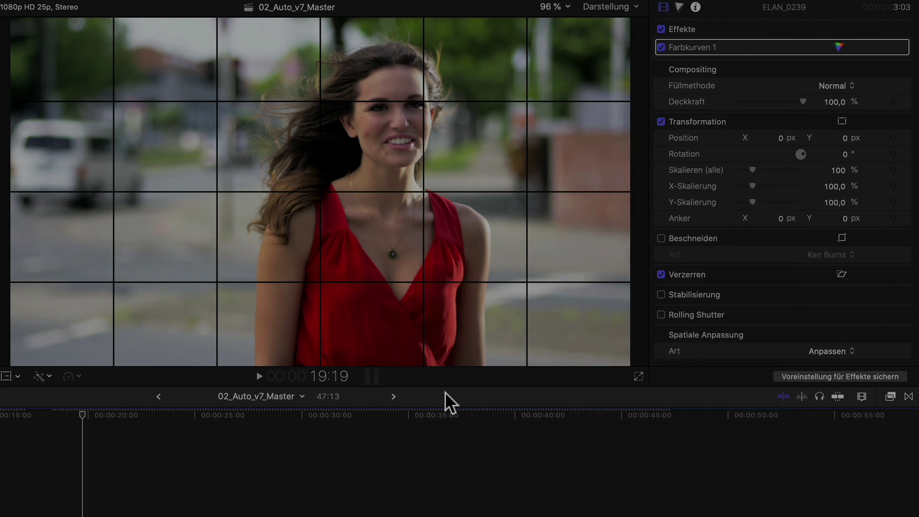